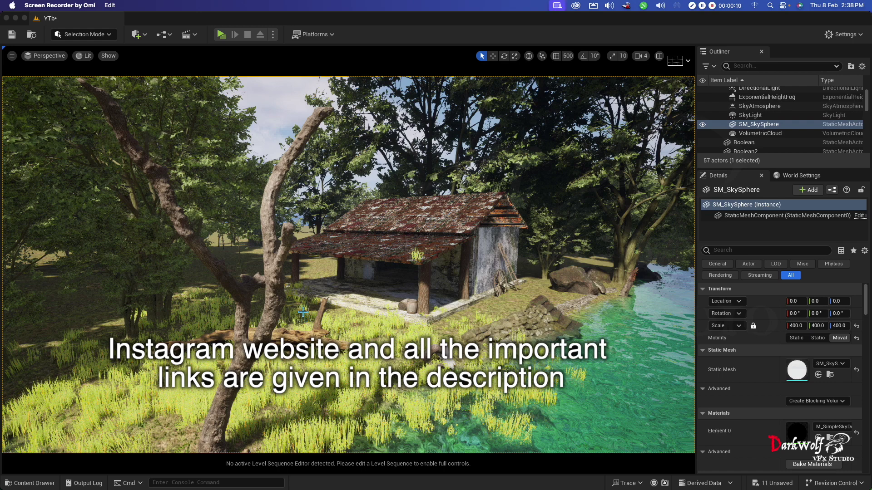
Add a Cine Camera Actor to the level and snap it to the current viewport view
click(145, 35)
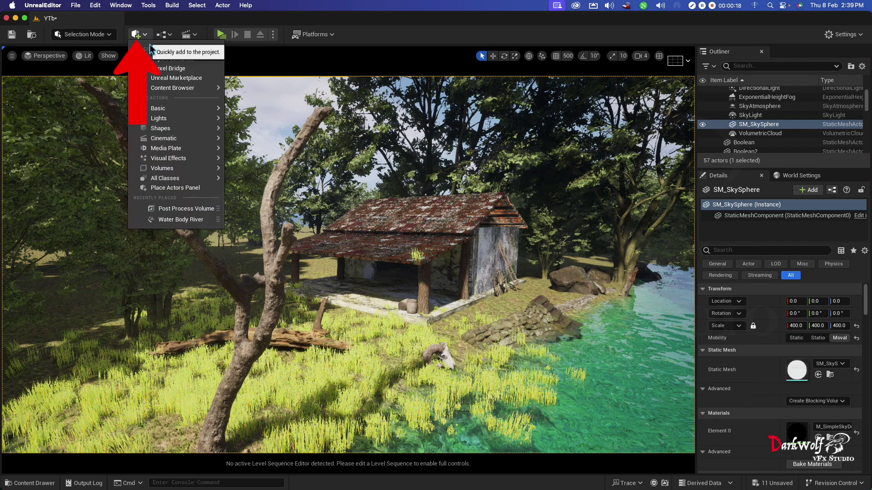
mouse_move(163, 141)
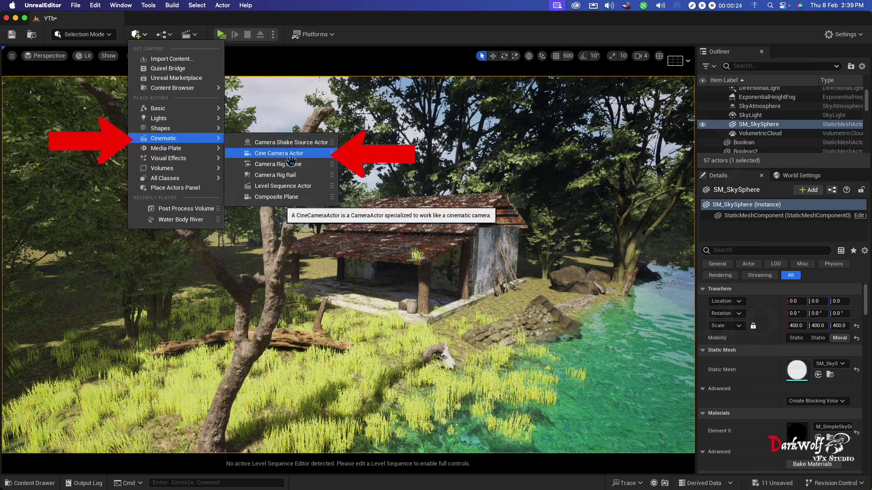
click(326, 159)
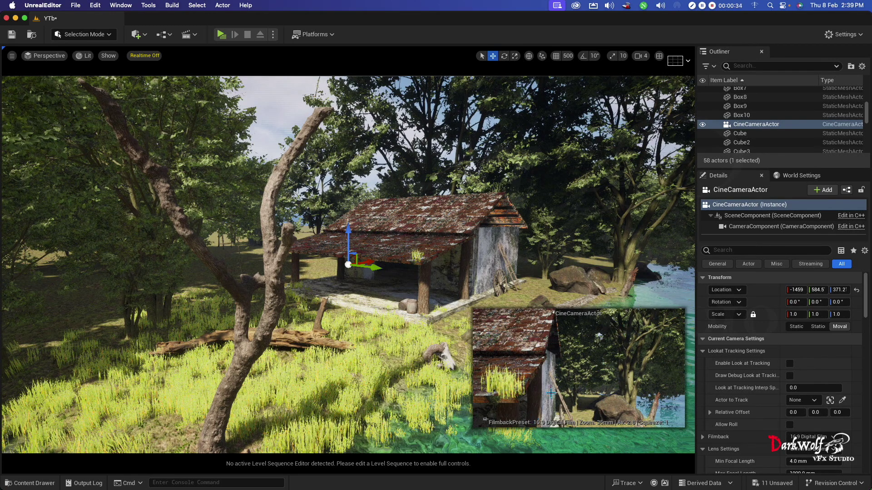
right_click(758, 125)
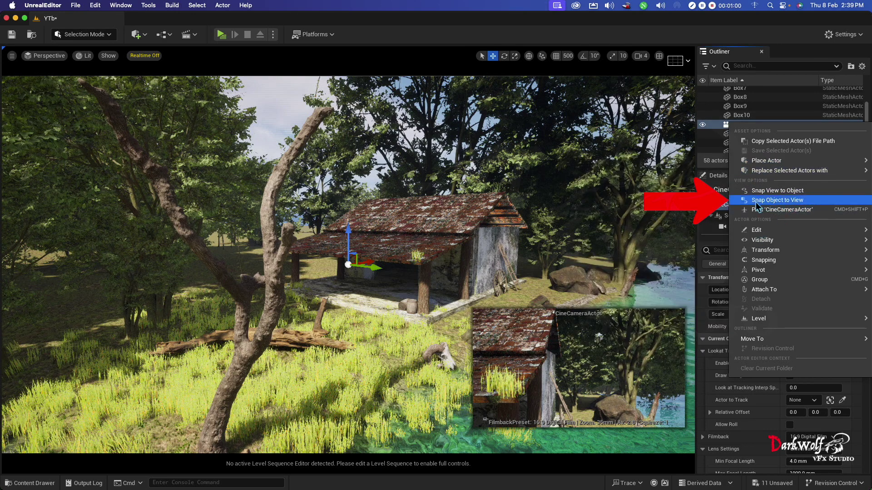
click(825, 200)
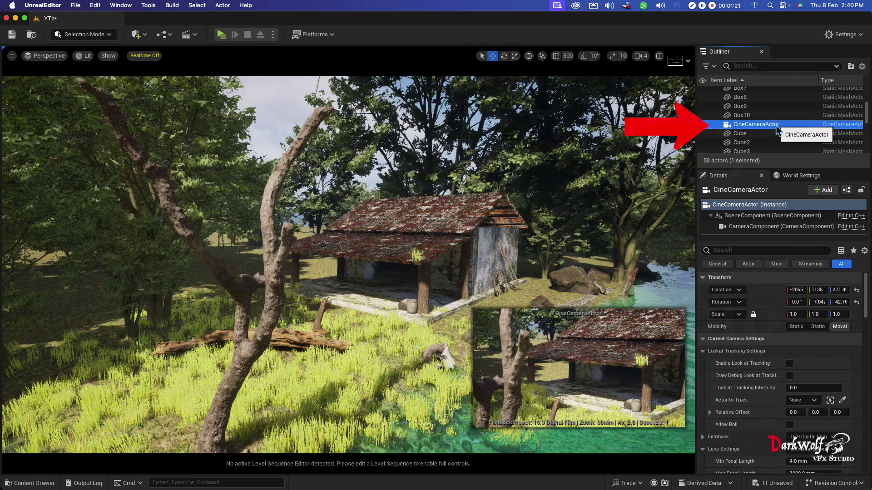
Rename the new cine camera actor to main_Camera
key(F2)
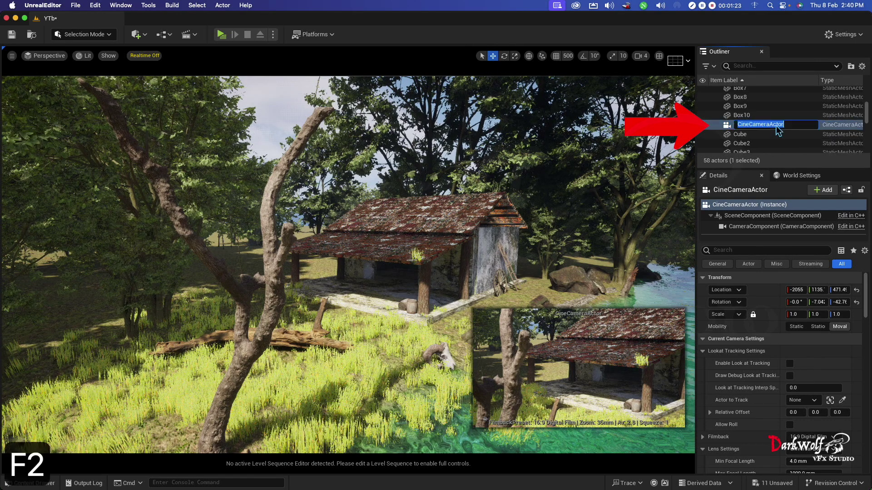
text(main)
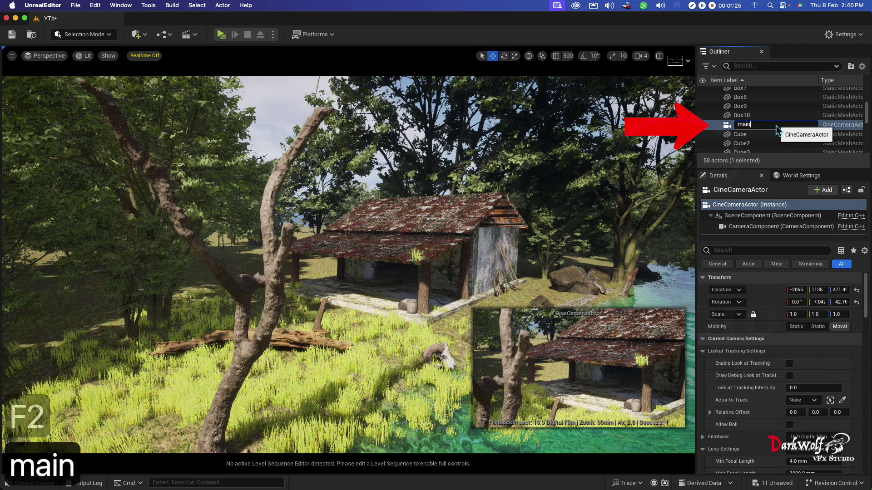
text(_Camera)
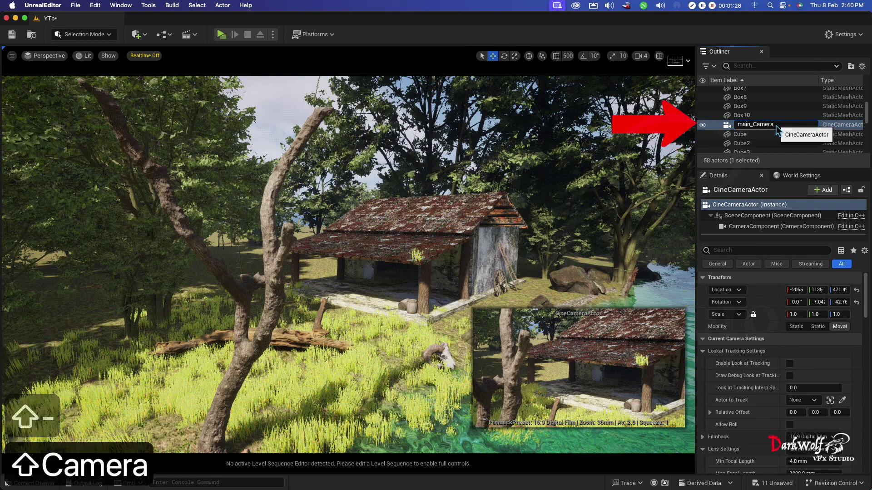
key(Return)
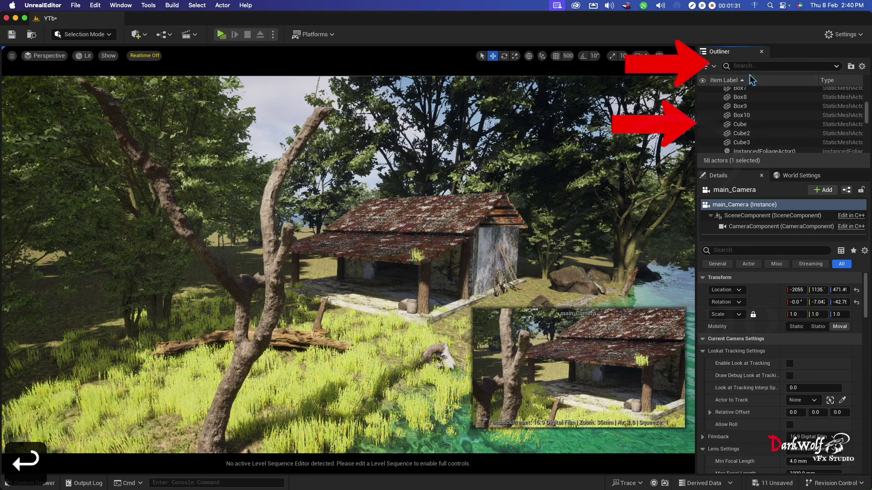
Find main_Camera by searching the actors for "main", and set its filmback to 16:9 DSLR and its lens to 30mm Prime f/1.4
text(main)
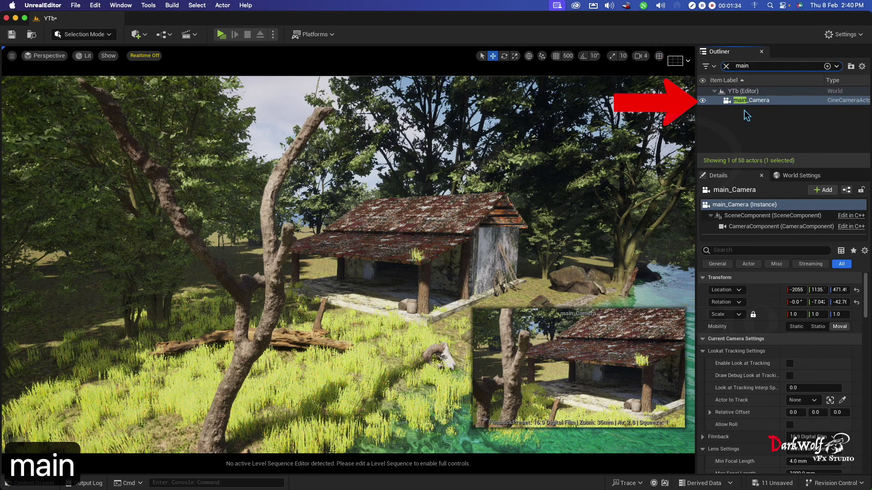
click(769, 102)
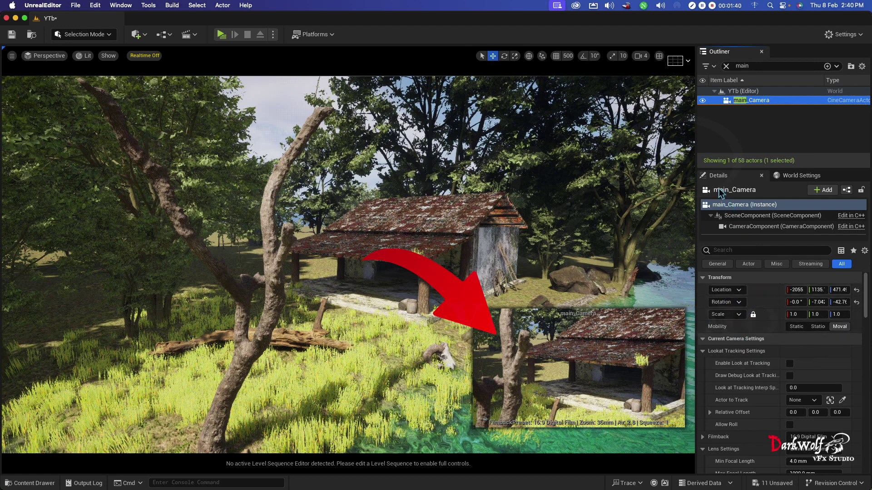
scroll(763, 356, down, 1)
scroll(767, 367, down, 3)
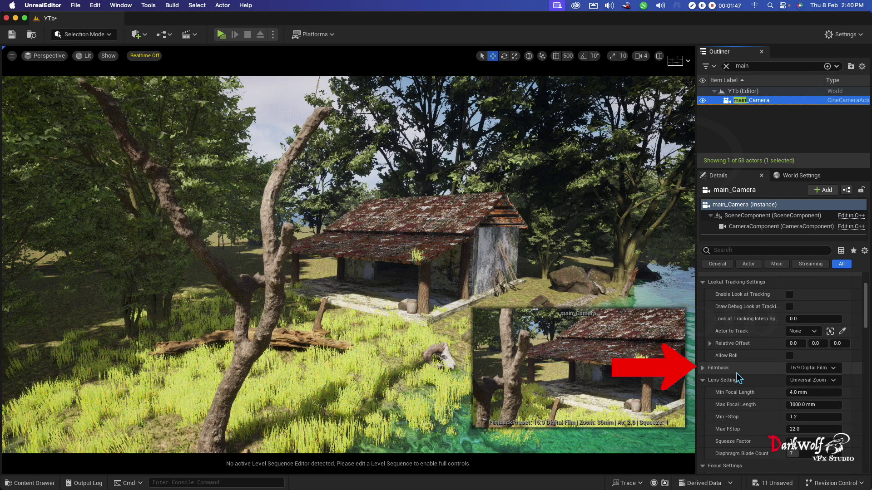
click(820, 369)
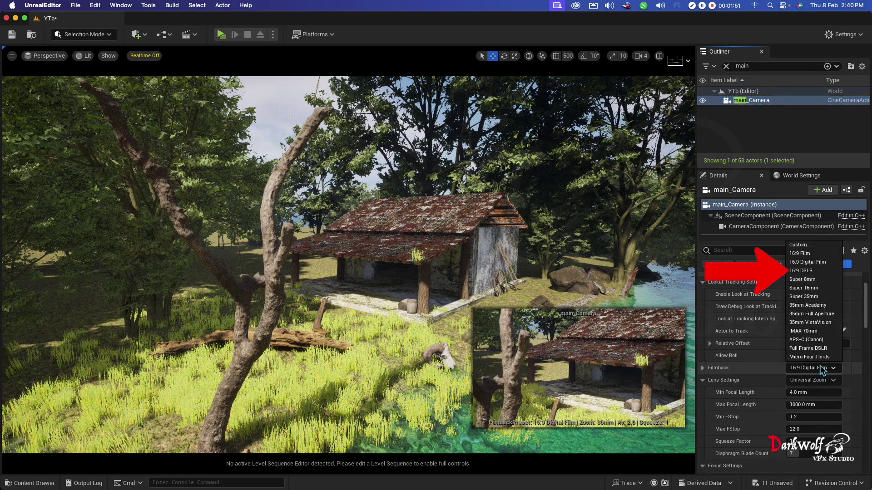
click(811, 272)
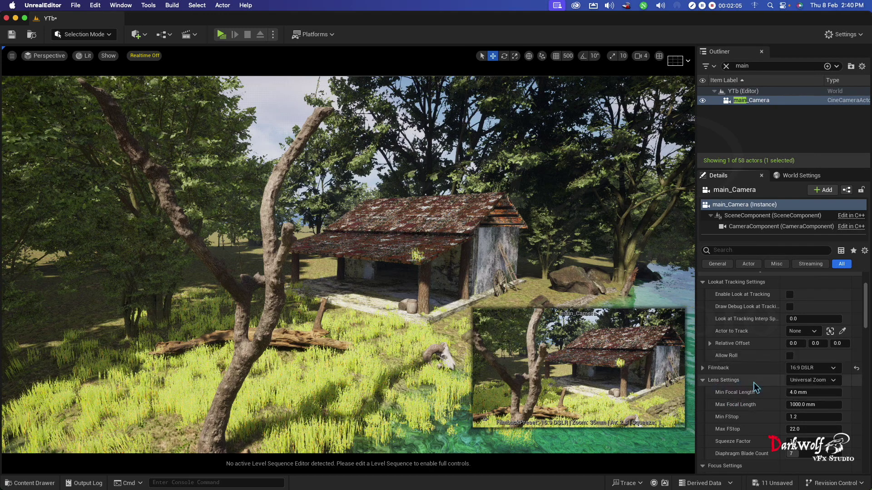
click(815, 383)
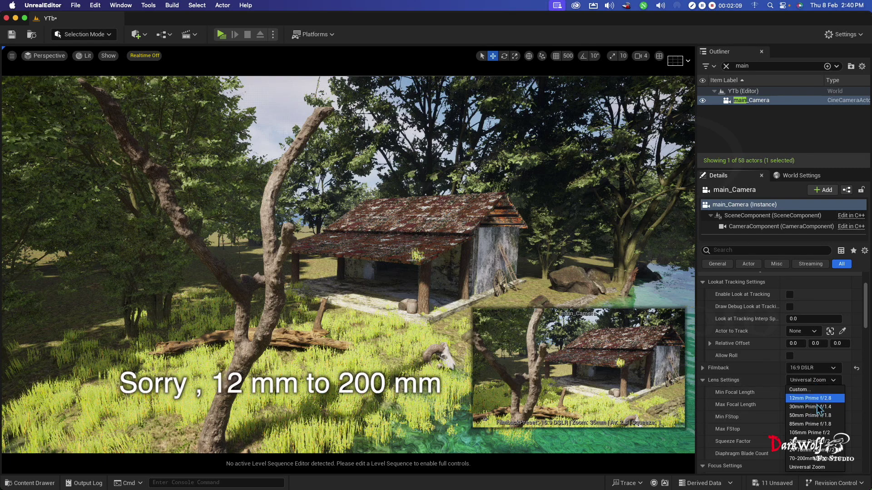
click(802, 406)
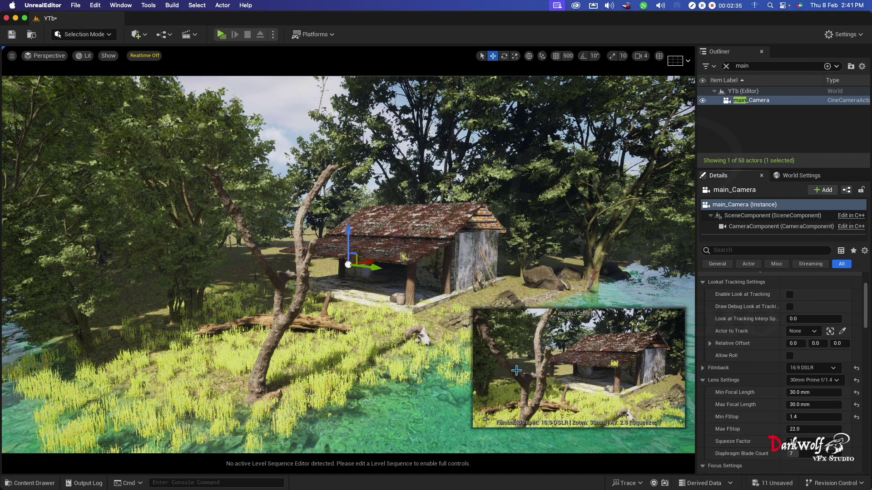
Look through main_Camera in the viewport and pull it back to frame the whole house with the lakeshore
click(53, 55)
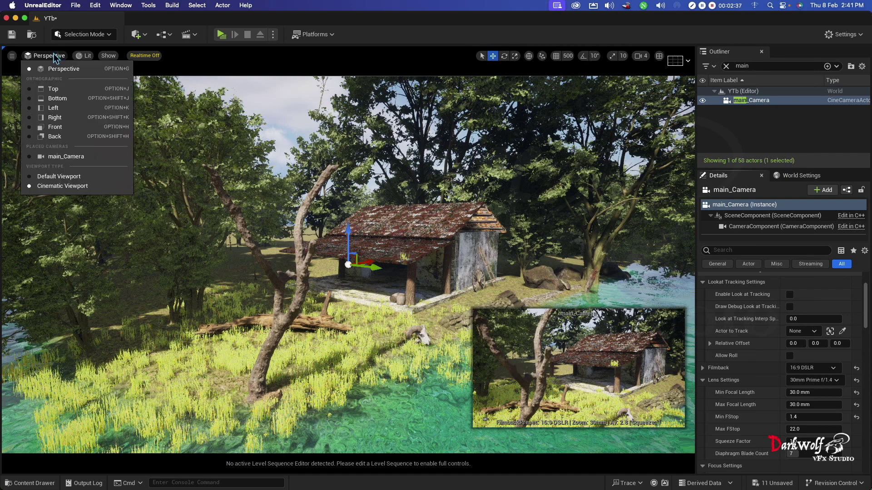
click(66, 157)
scroll(315, 271, down, 10)
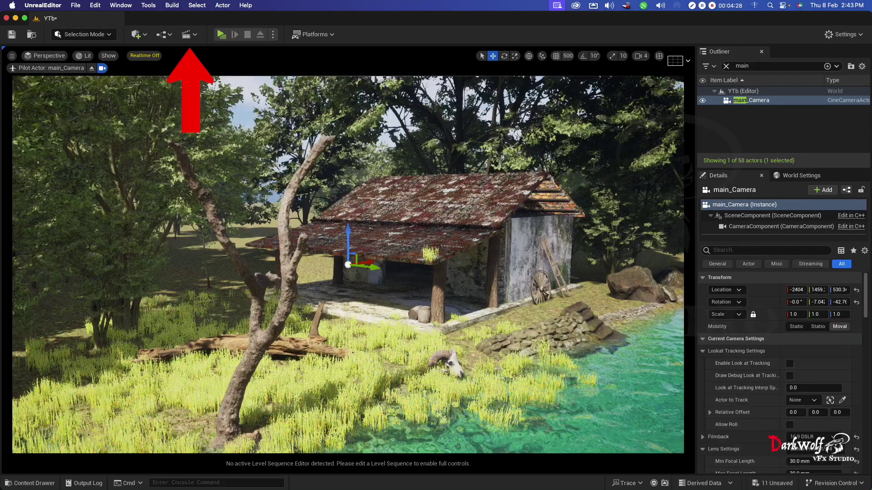
Create a level sequence named Small_old_house_YTB and save it in the Content folder
click(187, 34)
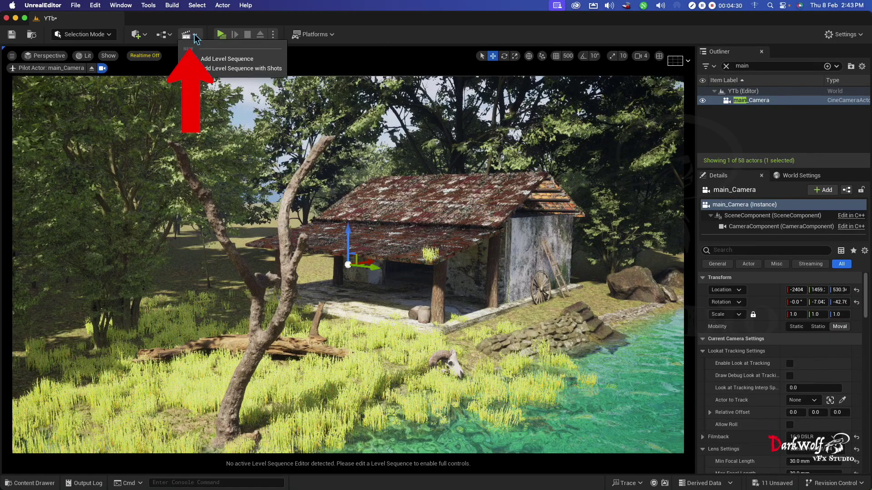
click(250, 63)
text(Small)
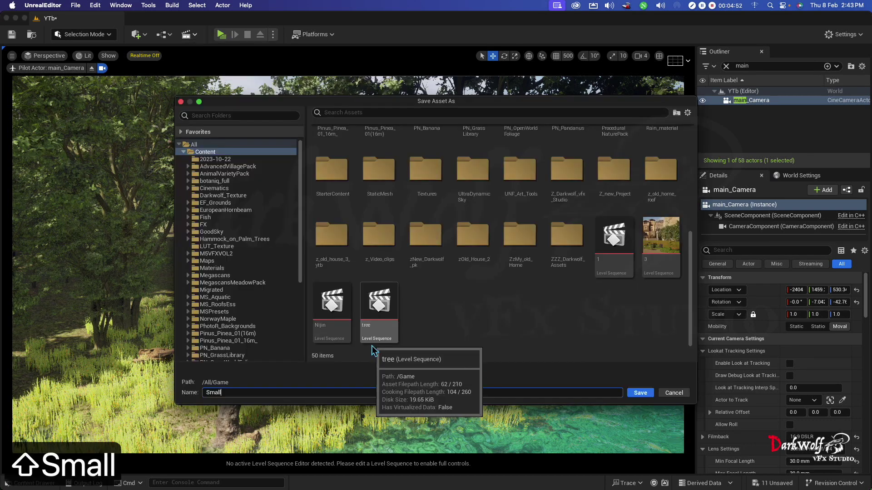
text(_old)
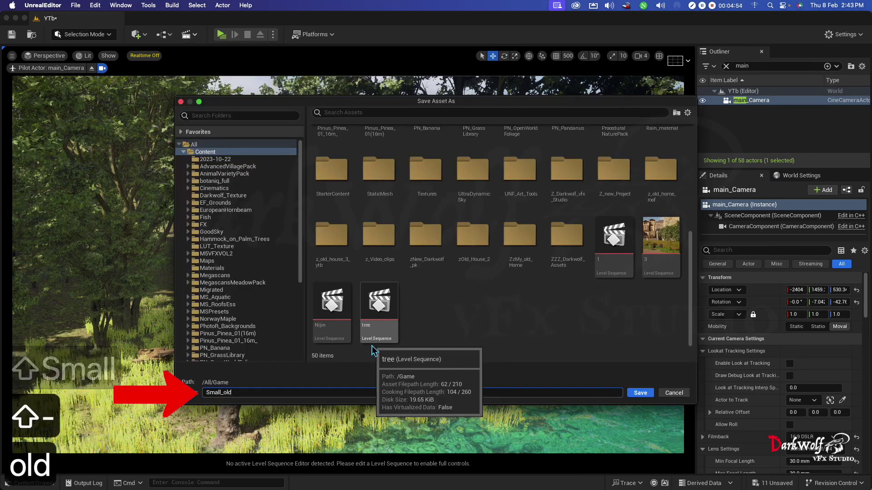
text(_)
text(house_YTB)
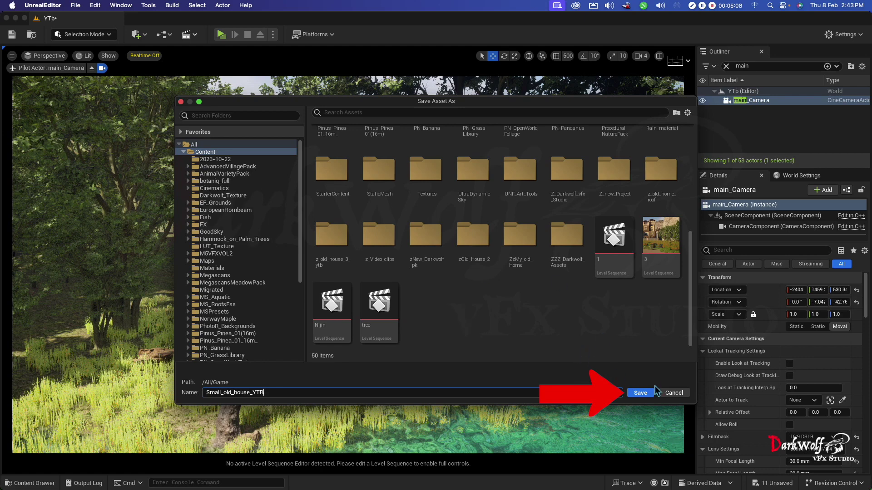
click(649, 392)
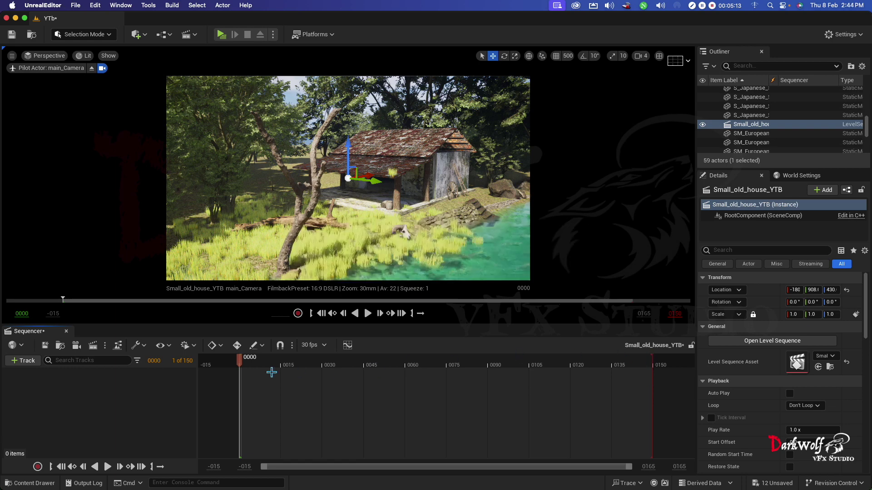
Find main_Camera by searching the actors for "main" and add it as a track to the level sequence
click(752, 66)
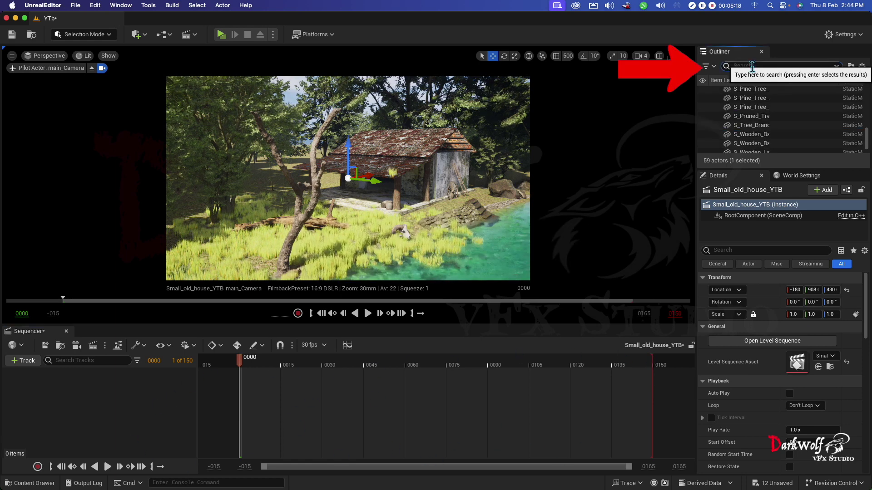
text(main)
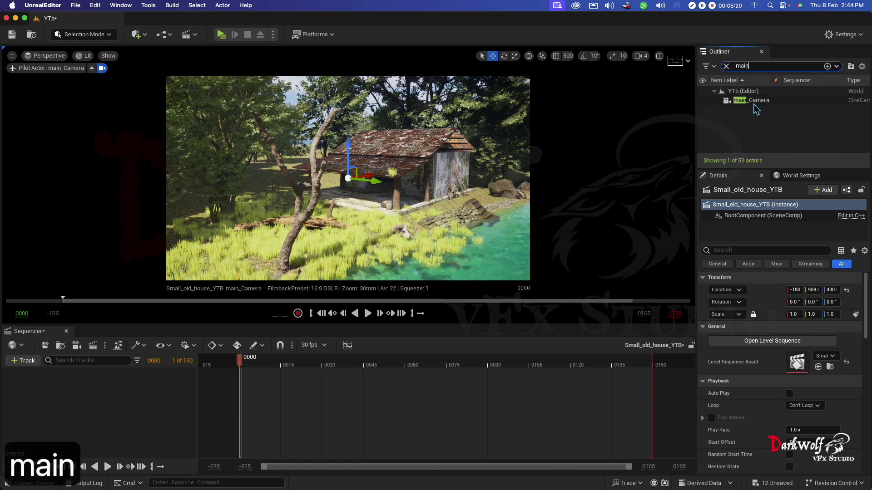
click(752, 100)
drag(626, 222, 285, 424)
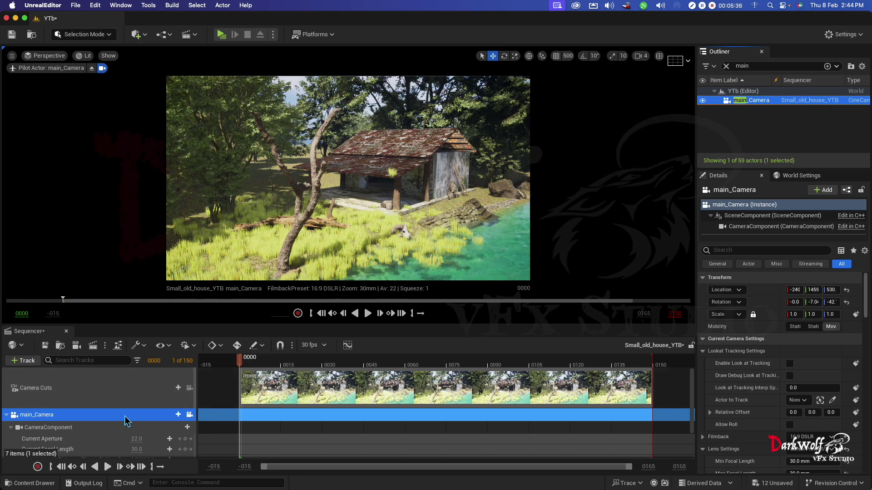
Keyframe main_Camera's transform at frame 0 in the wide view and at frame 149 with the camera moved in close to the house's porch
scroll(215, 433, down, 3)
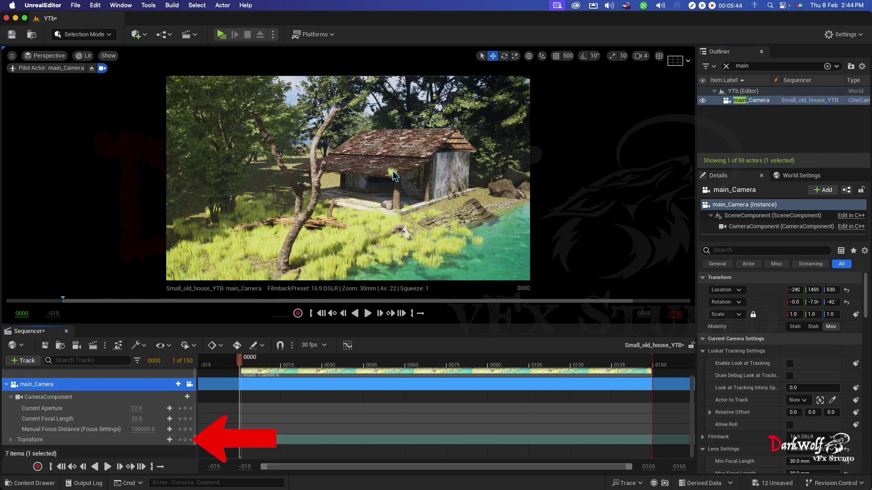
key(s)
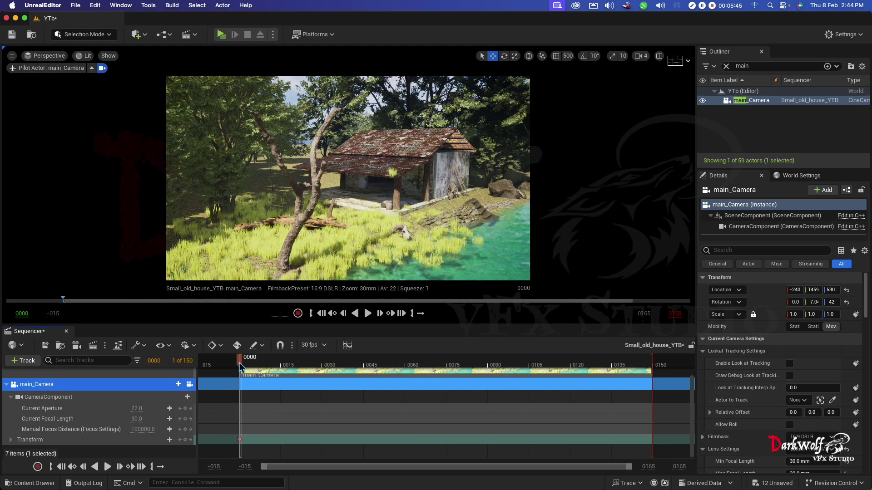
click(268, 366)
drag(281, 365, 651, 366)
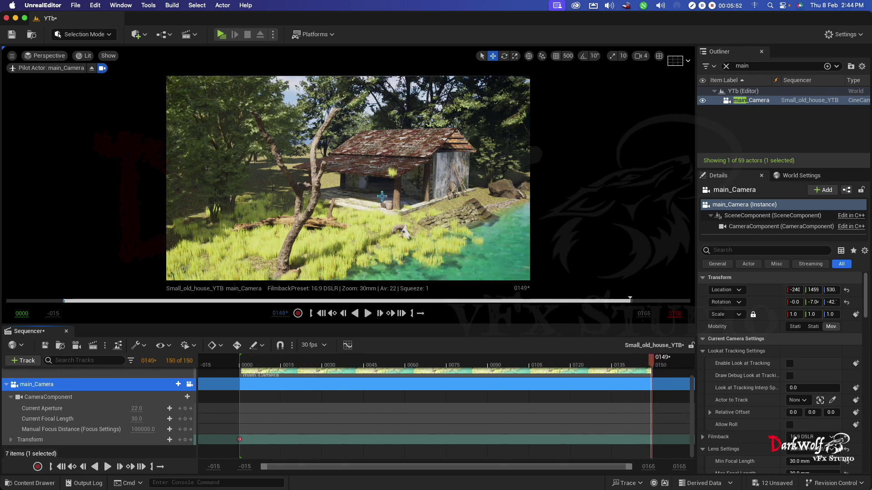
scroll(418, 236, up, 10)
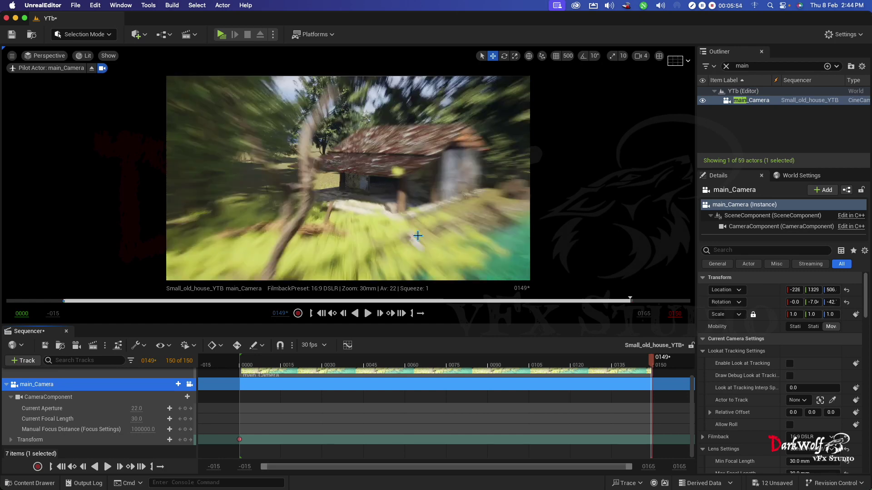
scroll(425, 236, up, 10)
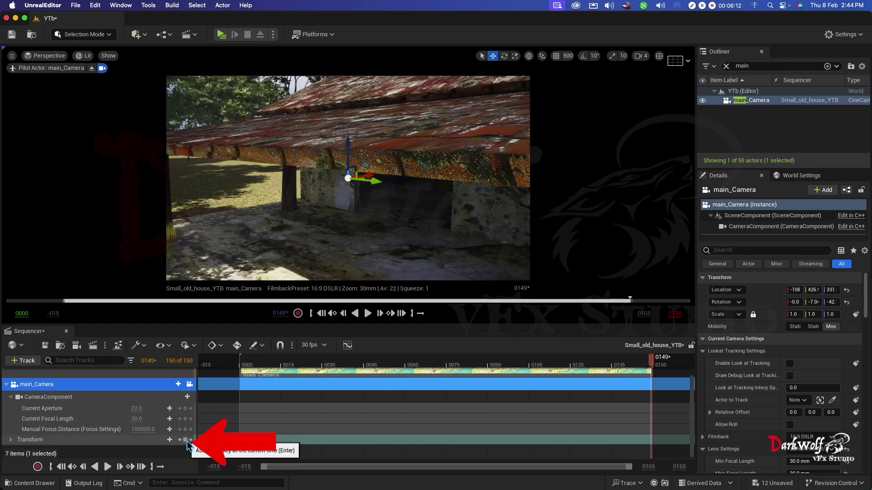
click(185, 440)
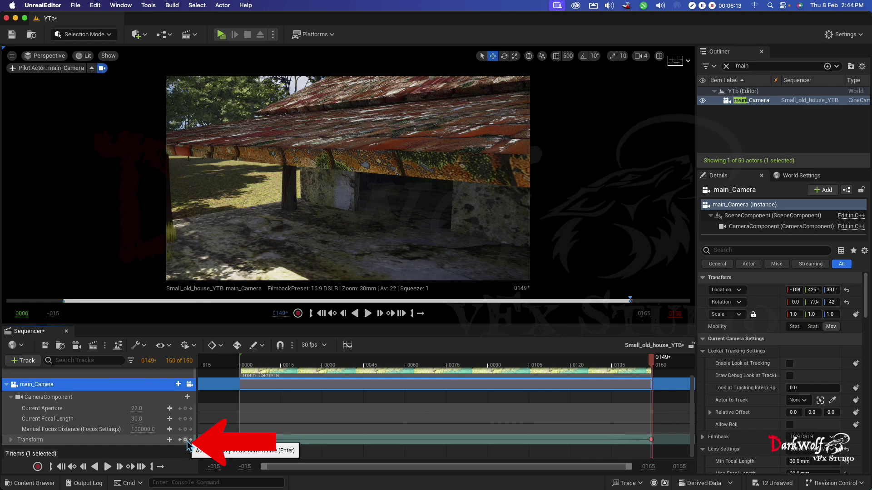
drag(651, 359, 255, 388)
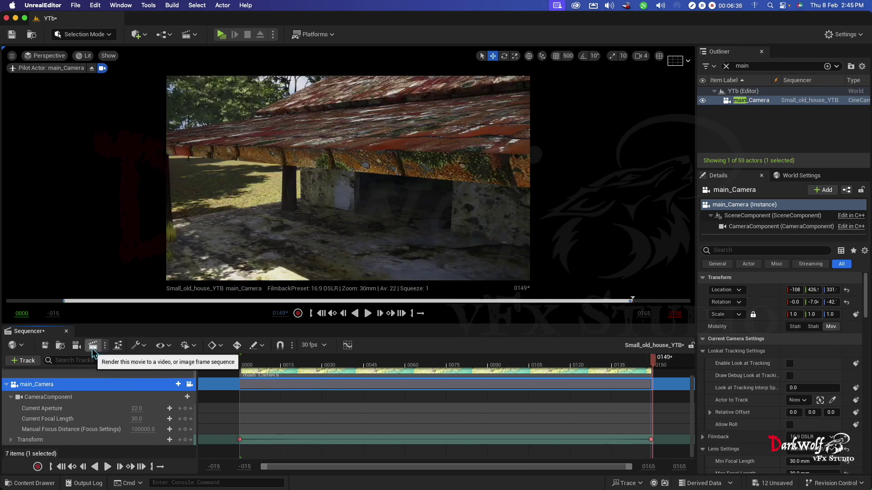
Choose Movie Render Queue as the sequence's movie rendering method
click(106, 348)
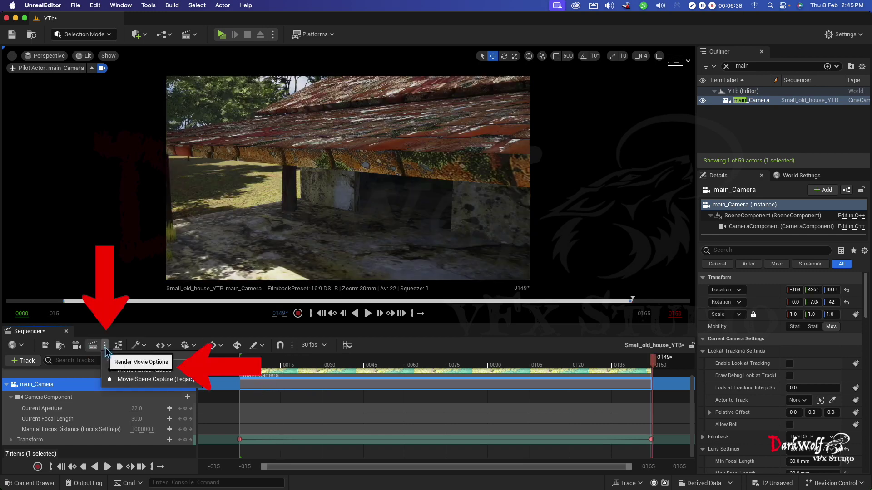
click(133, 370)
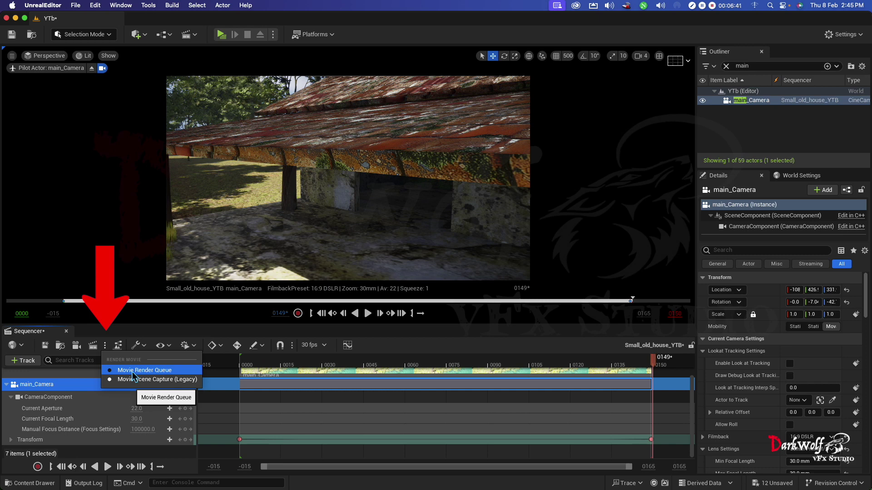
Open the sequence in Movie Render Queue and bring up the job's unsaved configuration with its available settings
click(93, 347)
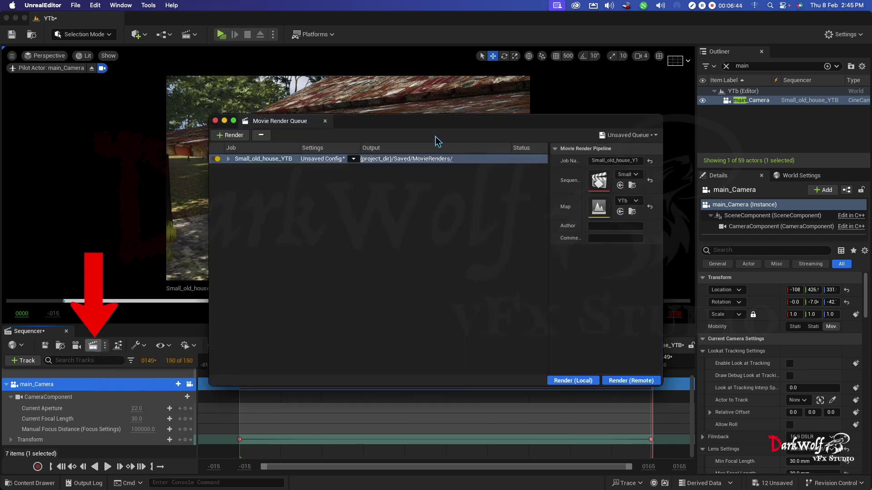
drag(437, 125, 430, 185)
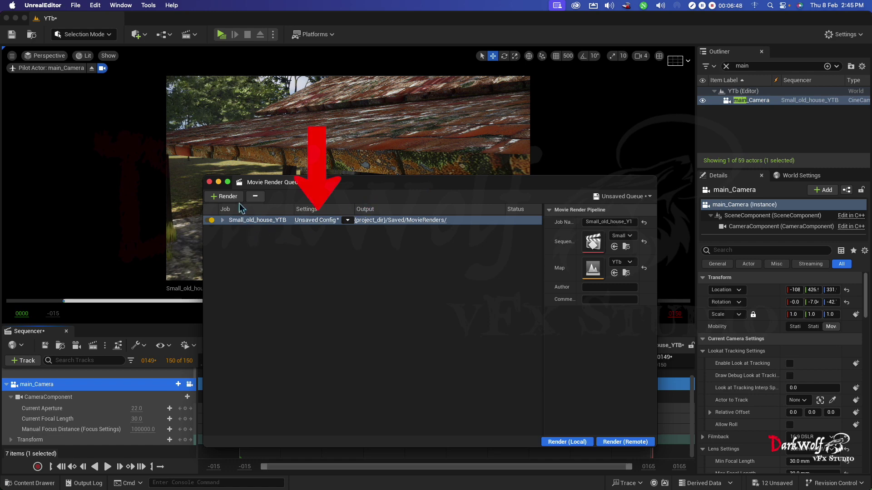
click(315, 220)
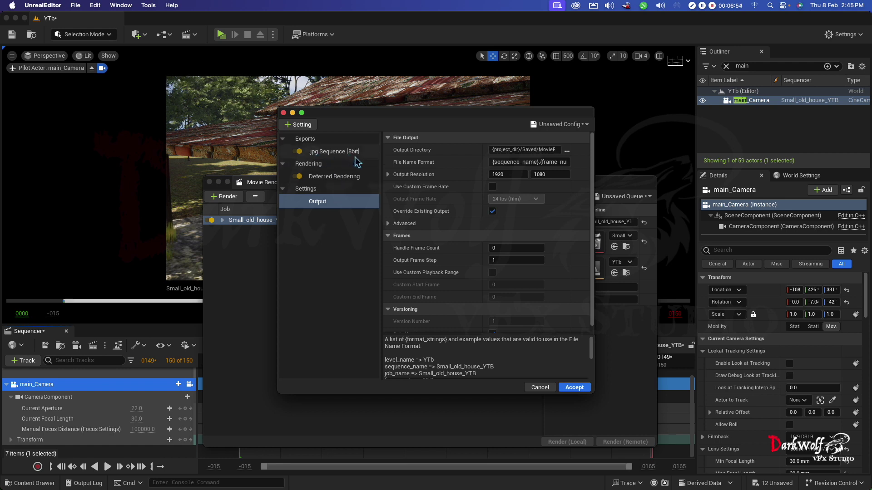
click(299, 124)
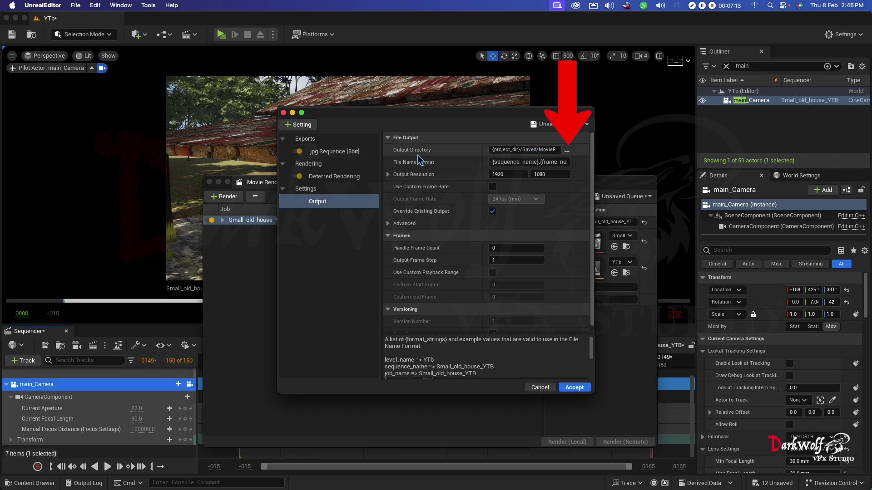
Set the render's output directory to a new folder named Image on the Desktop
click(568, 151)
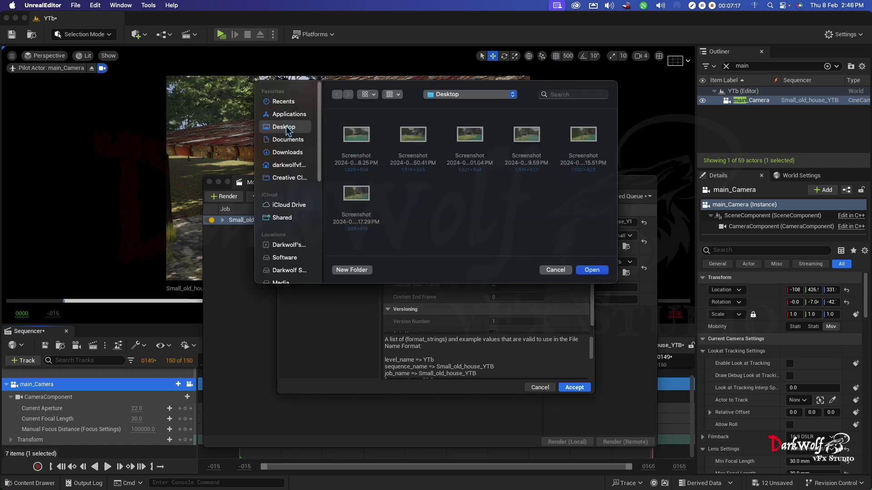
click(352, 270)
text(Image)
key(Return)
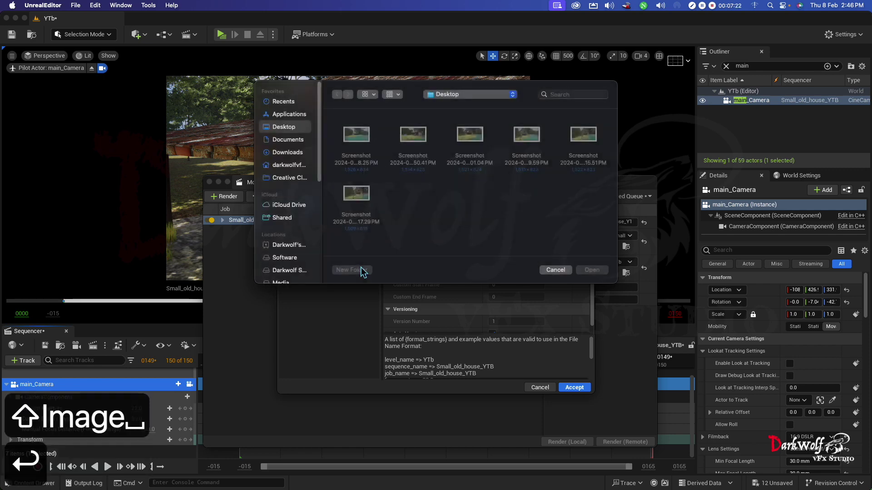
click(592, 271)
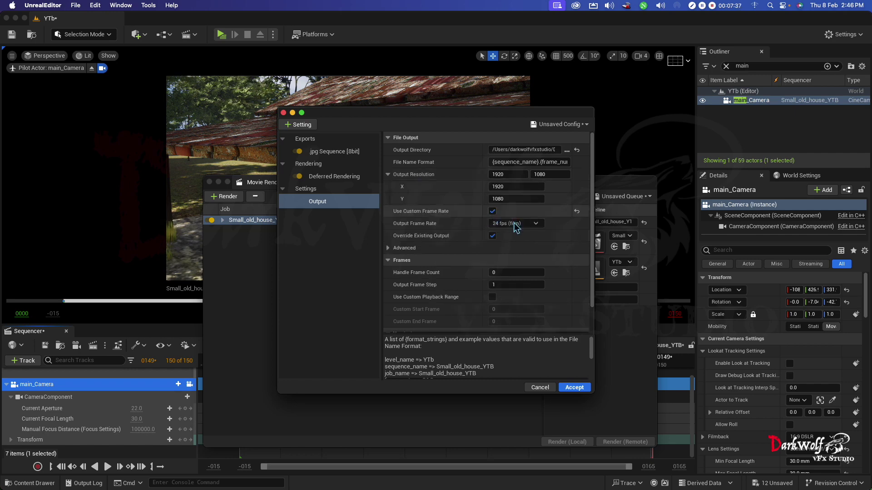
Set the custom output frame rate to 30 fps and render the Small_old_house_YTB job locally
click(517, 225)
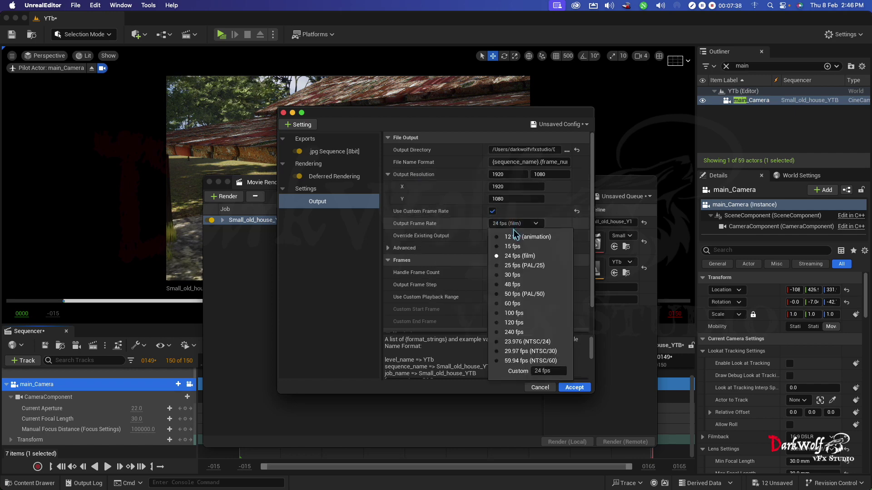
click(525, 294)
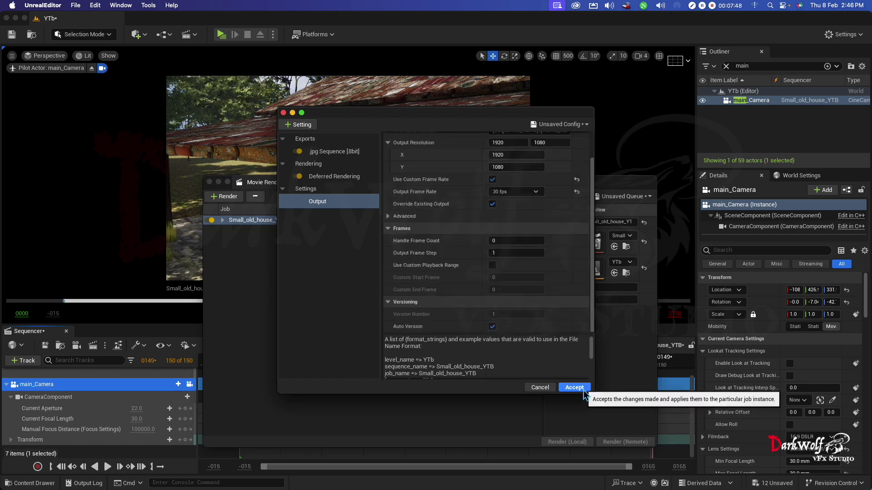
click(576, 388)
click(567, 441)
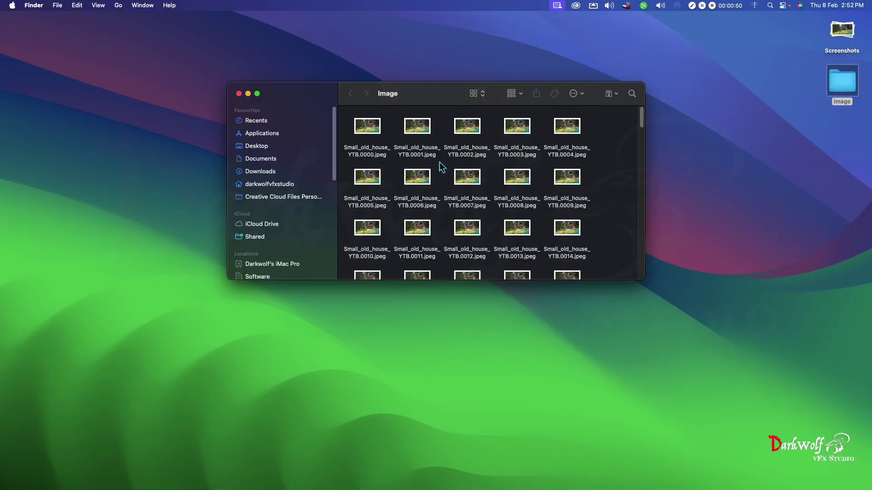
Preview the rendered JPEG frames in Finder's Image folder from 0000 through 0099 to examine the camera move
key(space)
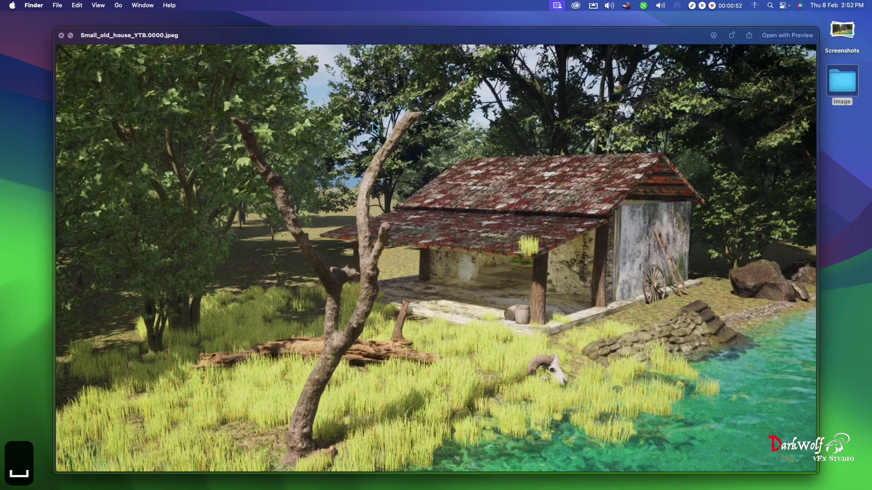
key(Right)
key(Right)
key(Right)
key(Right)
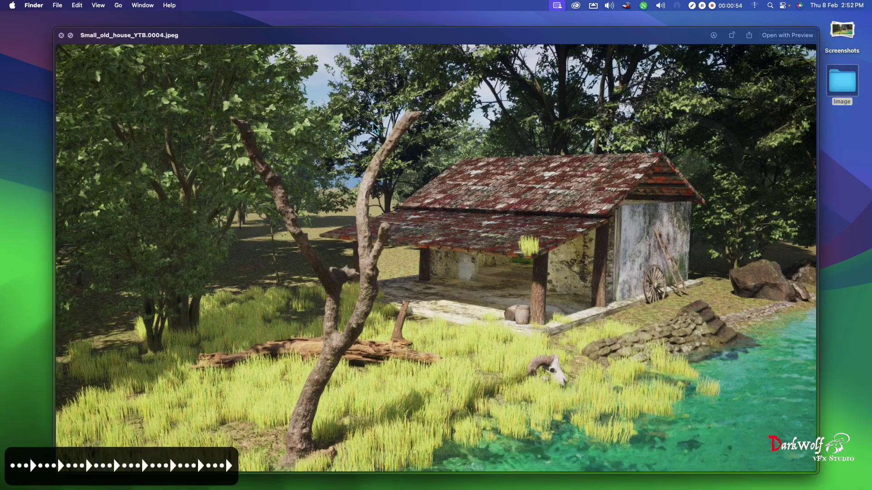
key(Down)
key(Down)
key(Down)
key(Down)
key(Down)
key(Down)
key(Down)
key(Down)
key(Down)
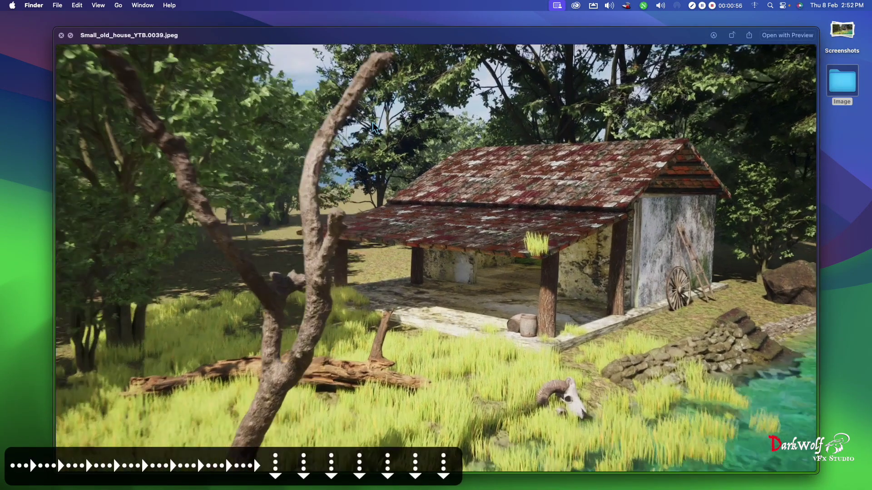
key(Down)
key(Down)
key(Down)
key(Down)
key(Down)
key(Down)
key(Down)
key(Down)
key(Down)
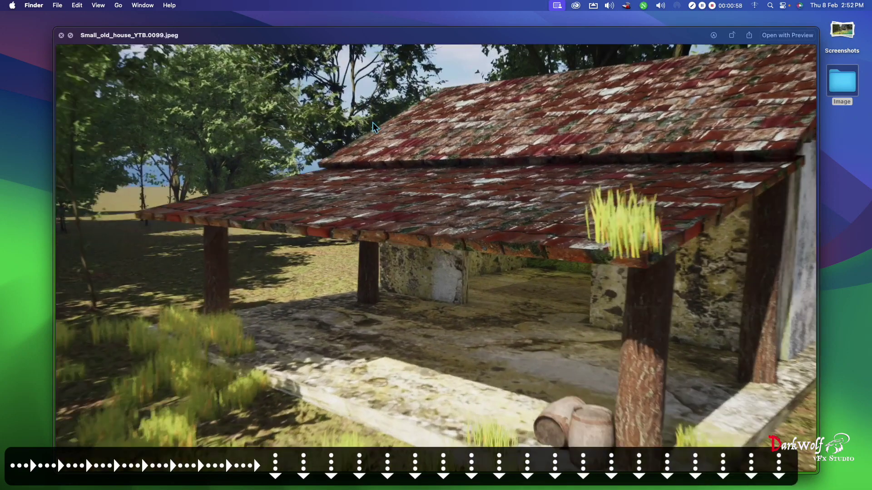
key(Escape)
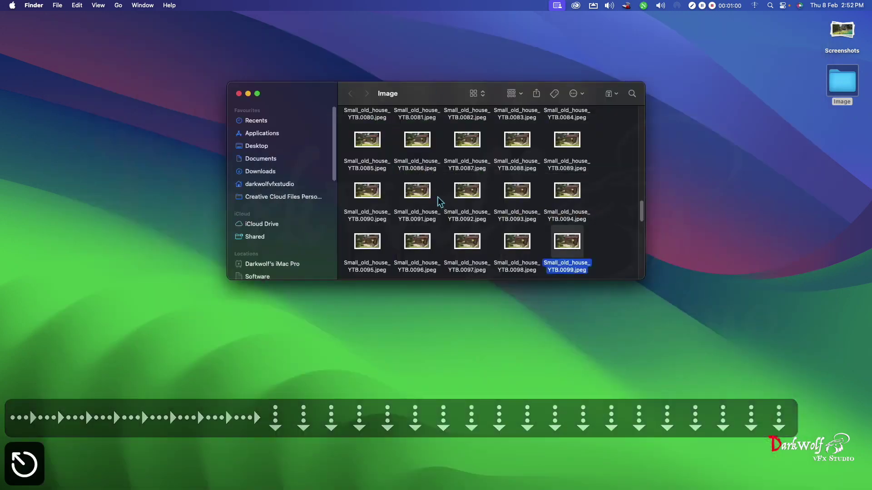
Return to Unreal Editor and open the movie render settings with Movie Scene Capture (Legacy) as the rendering method
key(ctrl+Up)
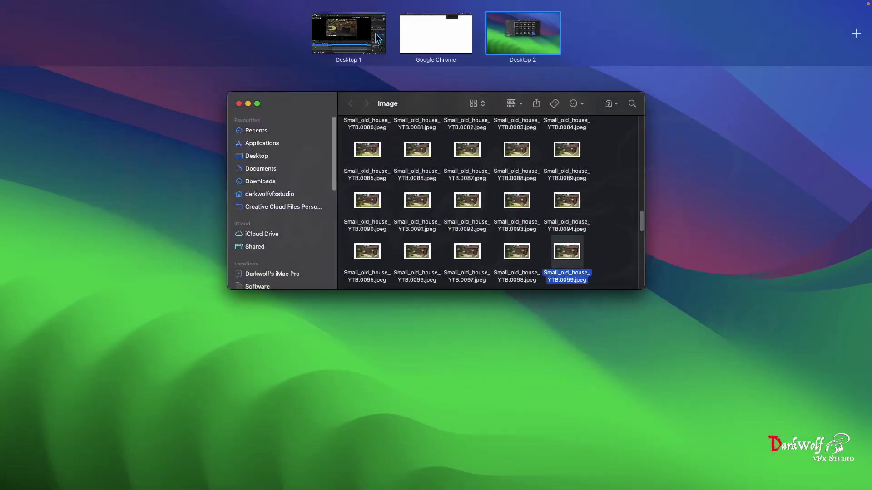
click(376, 34)
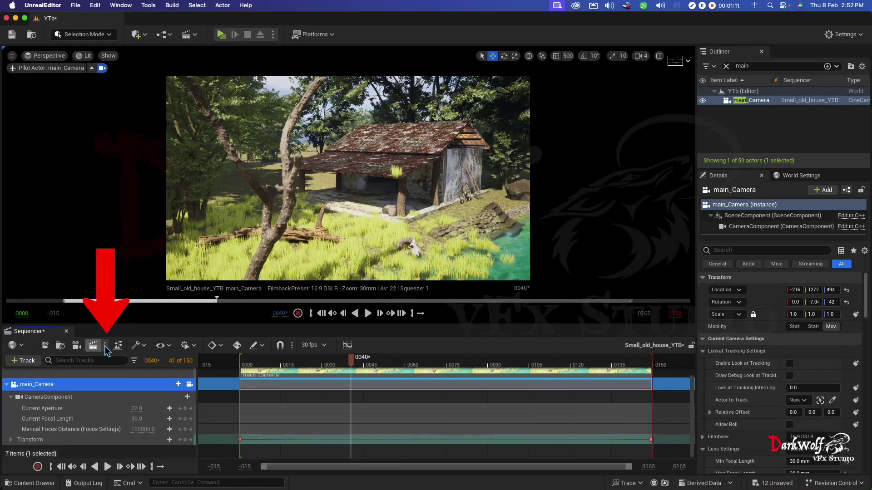
click(106, 347)
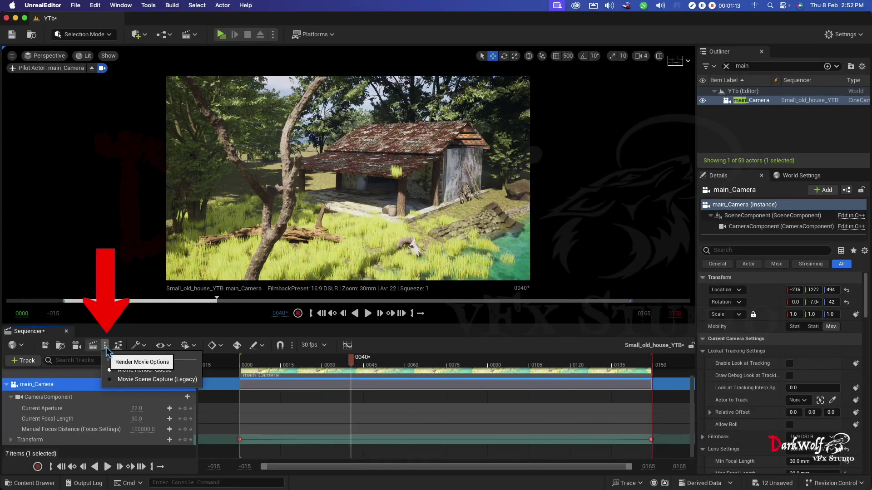
click(125, 380)
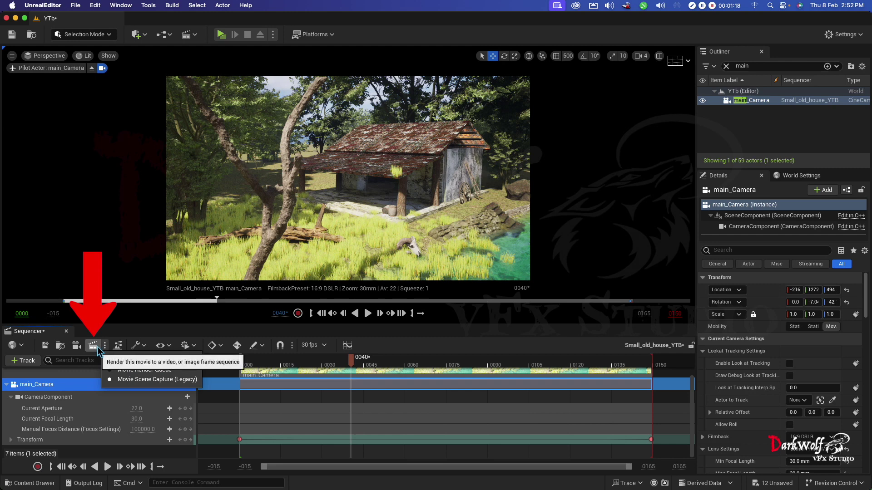
click(97, 347)
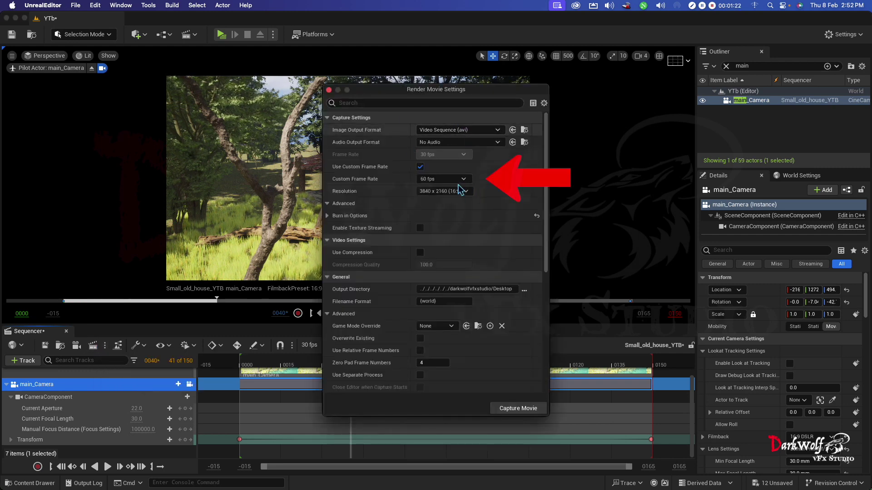
Start the movie capture at 3840 x 2160 (16:9) and save all the listed unsaved content
click(438, 193)
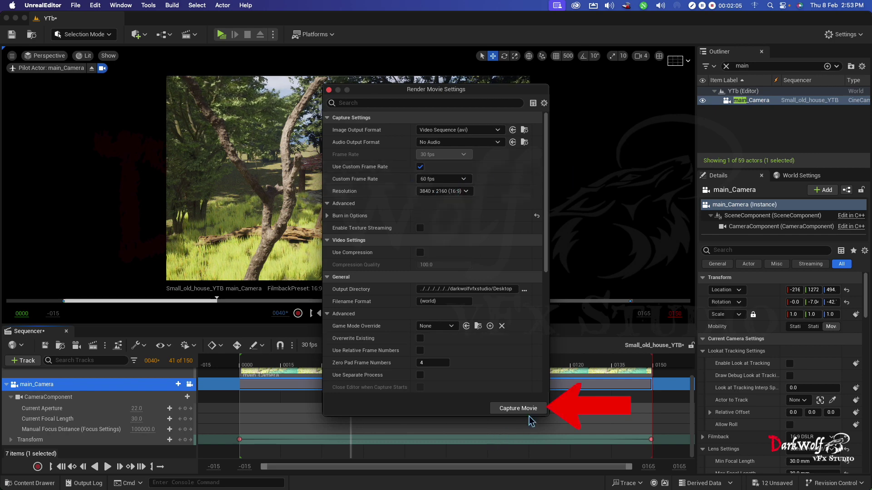
click(527, 412)
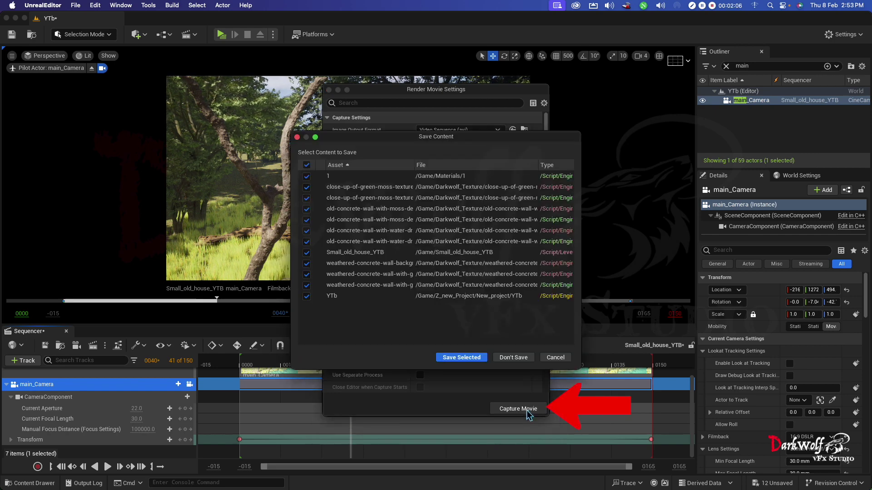
click(455, 359)
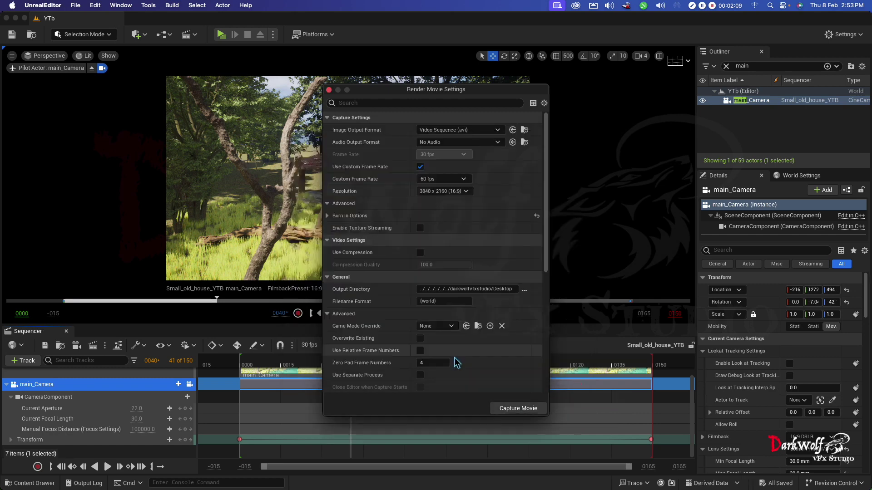